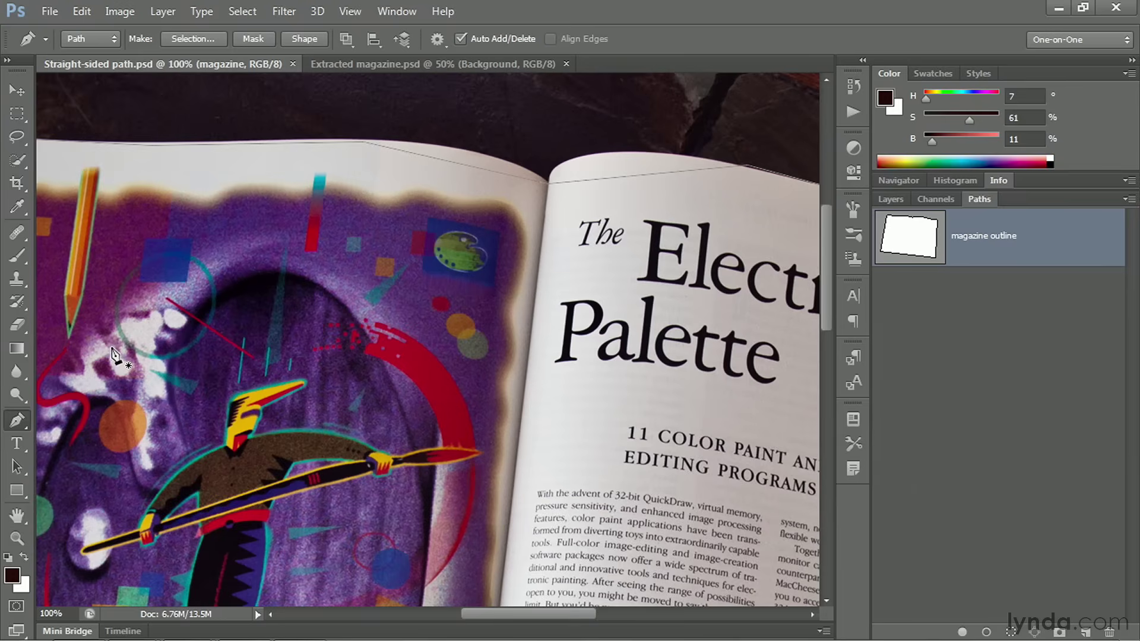
# - Try the Direct Selection Tool from the flyout, then settle on the Path Selection Tool
pyautogui.click(22, 469)
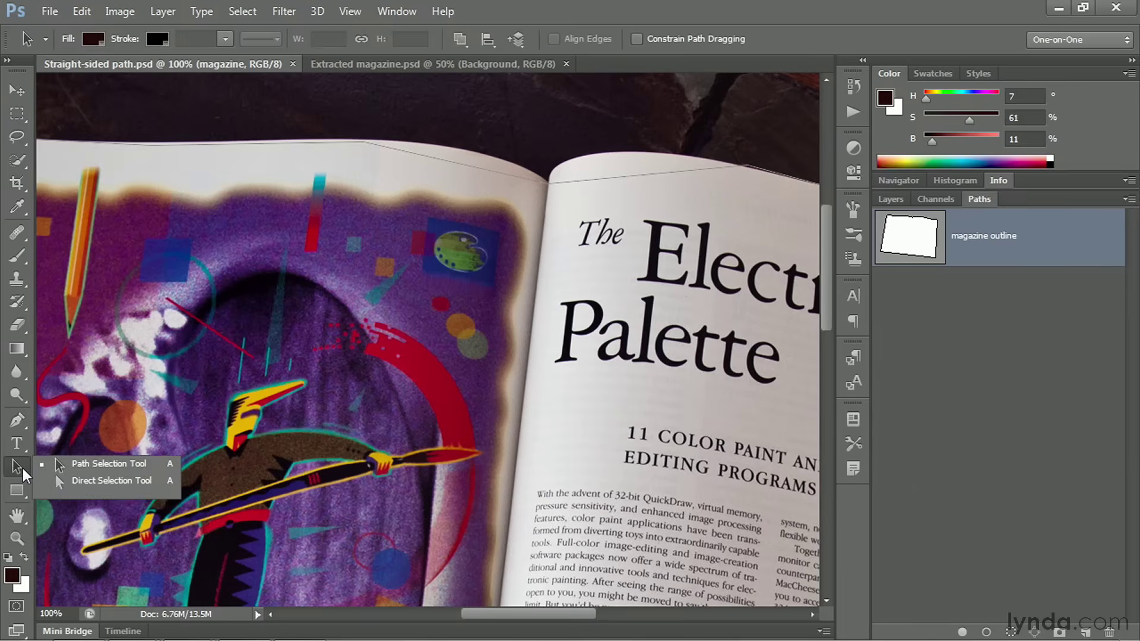
pyautogui.click(159, 486)
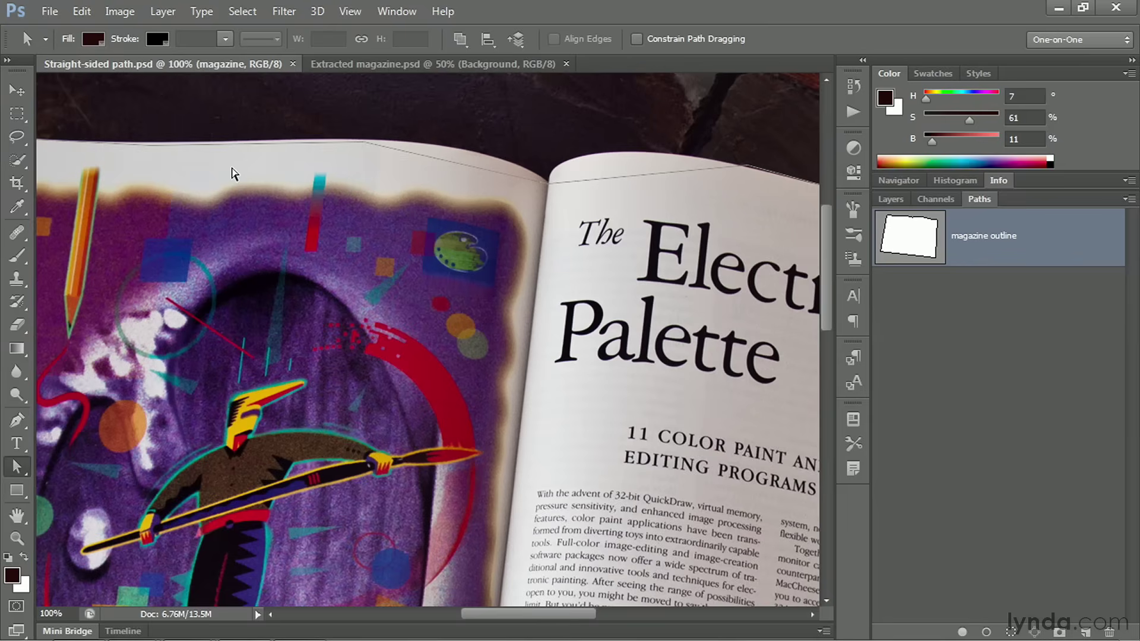
pyautogui.click(26, 465)
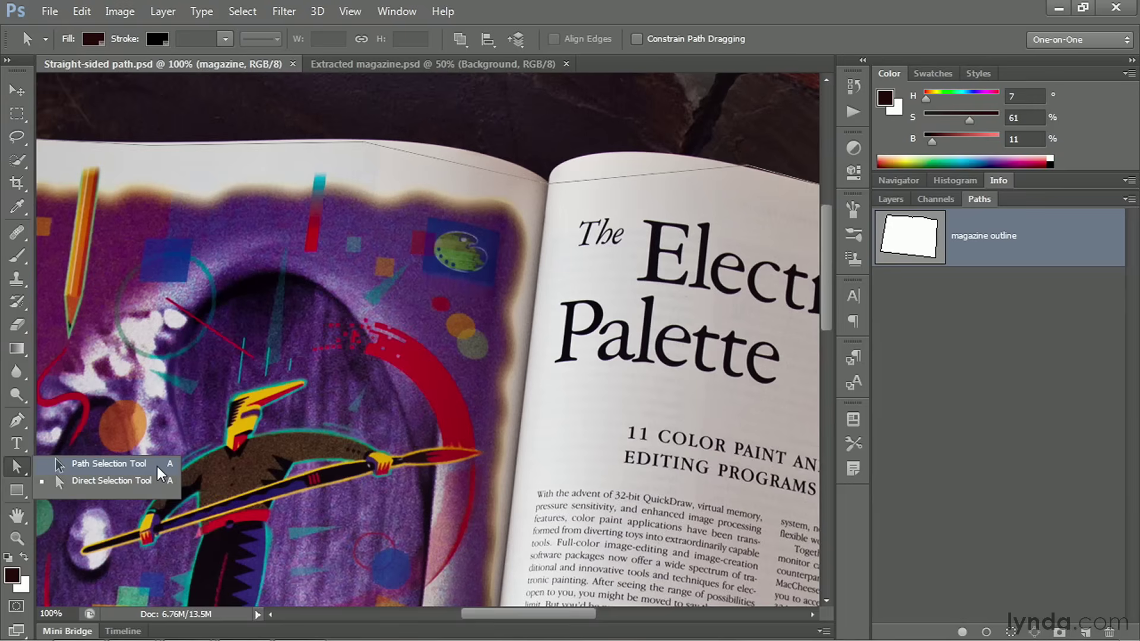
pyautogui.click(177, 465)
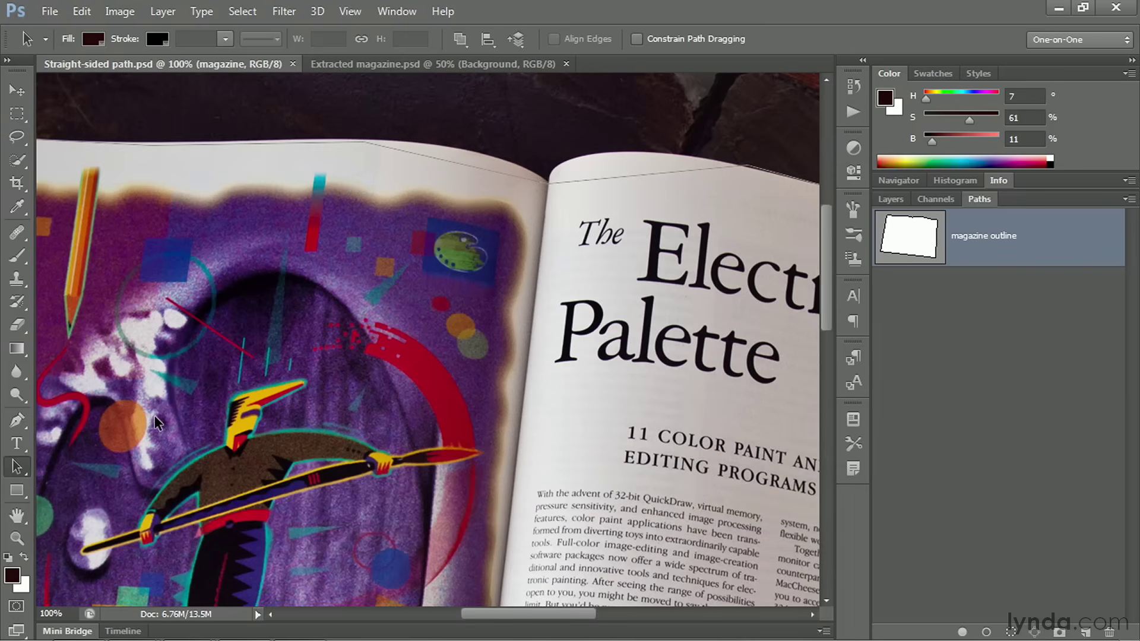
# - Trial-move the whole outline, revert it with F12, then zoom in on the top-left page corner
pyautogui.hotkey('shift', 'a')
pyautogui.hotkey('shift', 'a')
pyautogui.moveTo(506, 173); pyautogui.dragTo(550, 207)
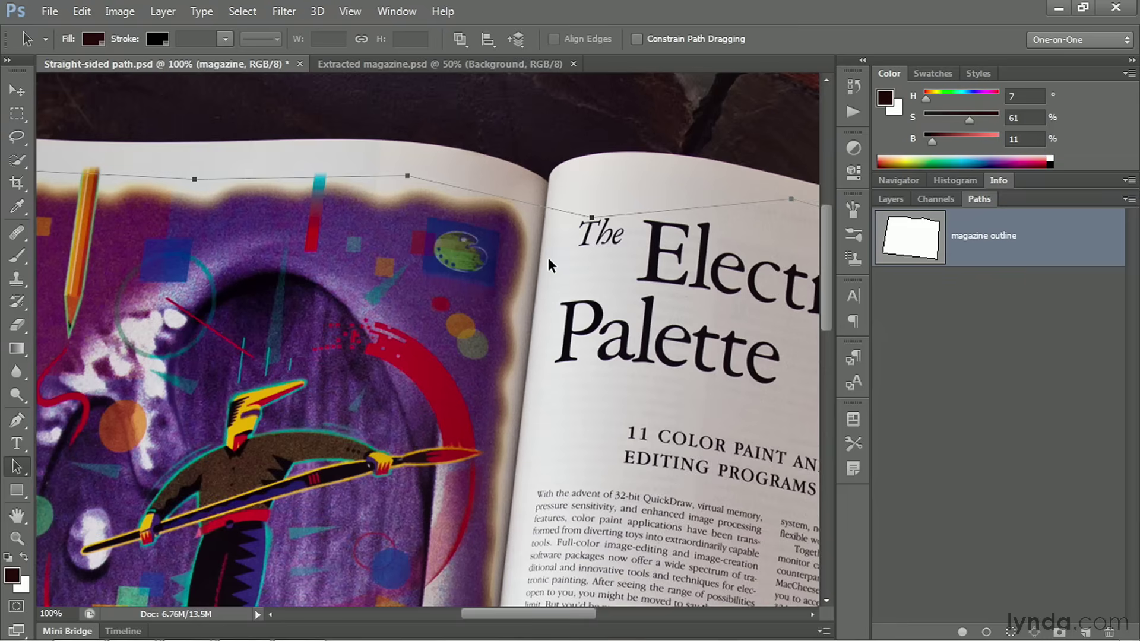
pyautogui.press('F12')
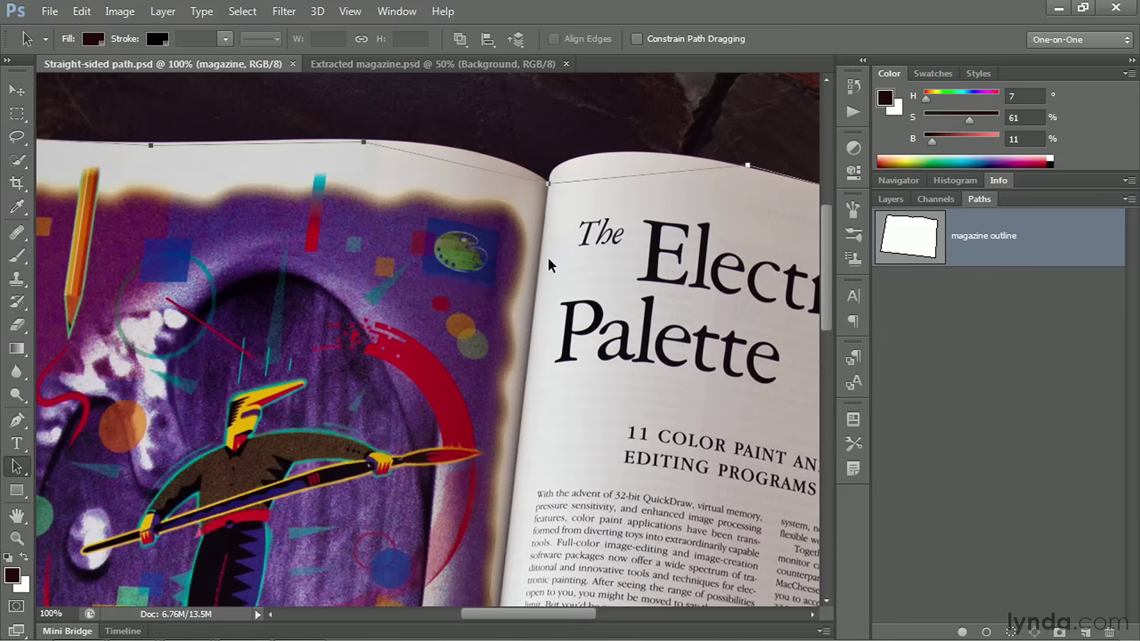
pyautogui.moveTo(84, 207); pyautogui.dragTo(472, 273)
pyautogui.click(384, 230)
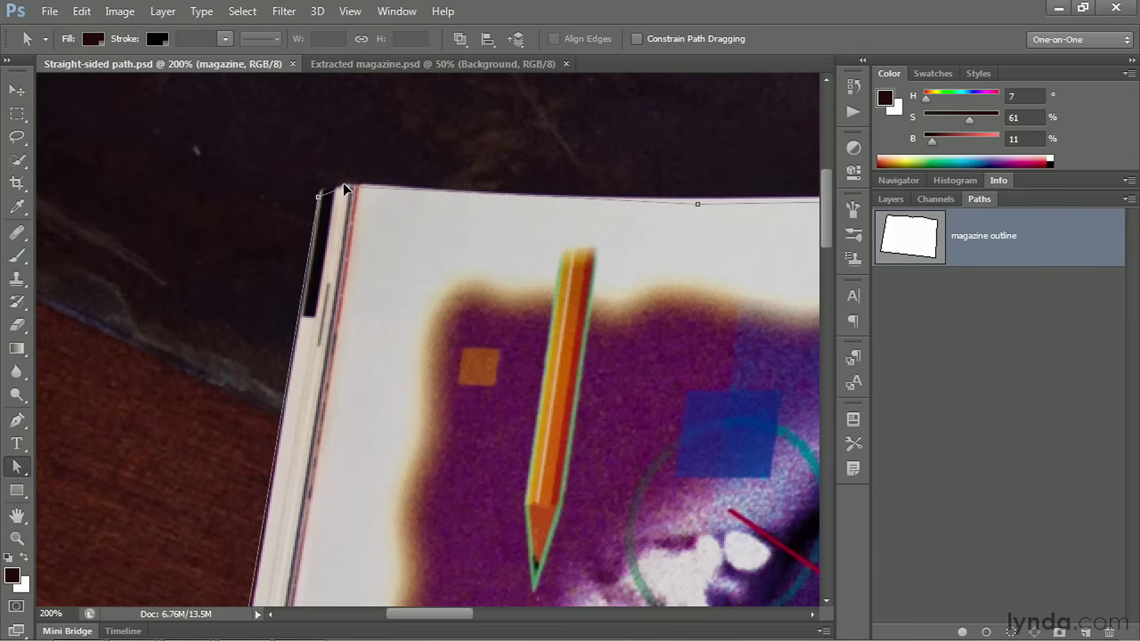
# - Drag the top-left anchor onto the page corner and nudge the spine anchor down
pyautogui.moveTo(318, 200); pyautogui.dragTo(321, 193)
pyautogui.moveTo(700, 242); pyautogui.dragTo(131, 249)
pyautogui.moveTo(681, 272); pyautogui.dragTo(262, 229)
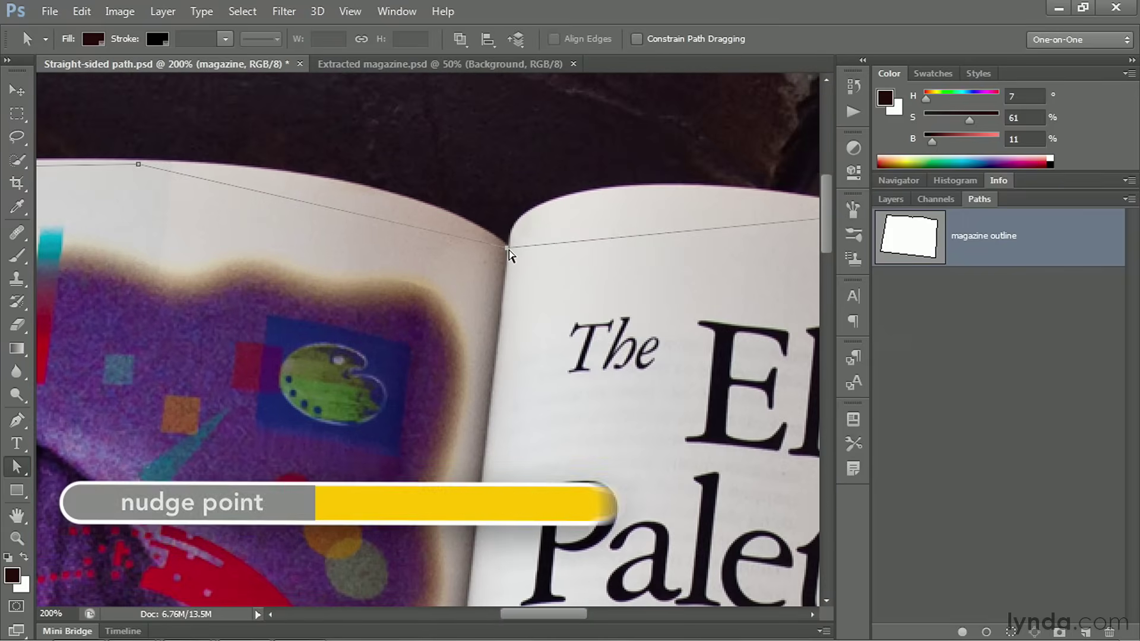
pyautogui.press('Down')
pyautogui.press('Down')
pyautogui.press('Down')
pyautogui.press('Down')
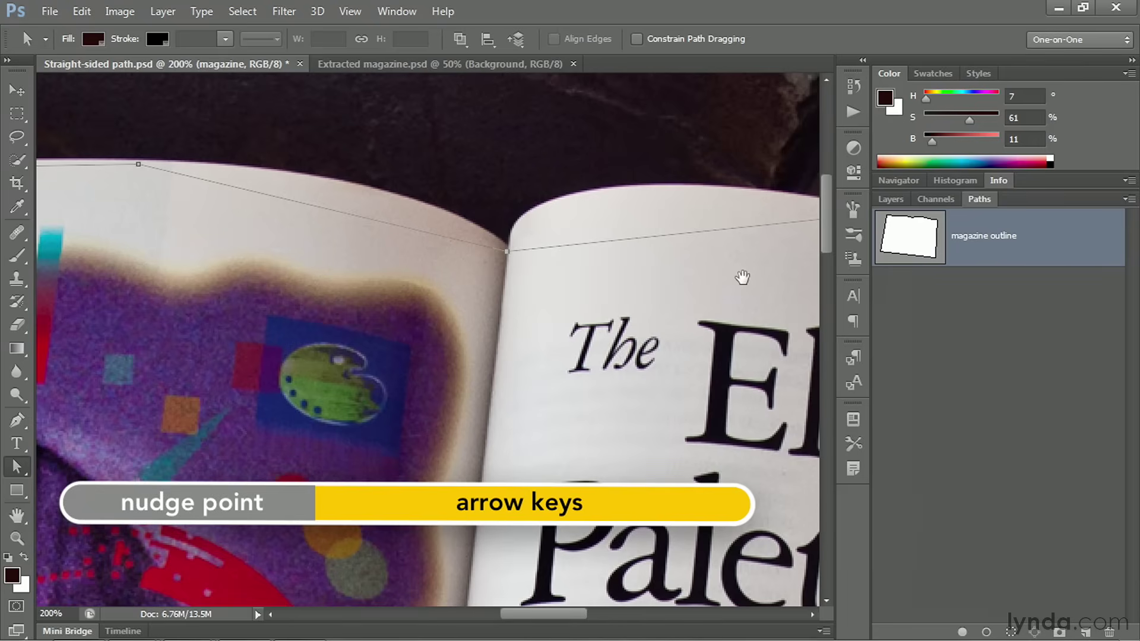
# - Select the corner anchor points at the right page's top corner
pyautogui.moveTo(741, 275); pyautogui.dragTo(312, 353)
pyautogui.moveTo(463, 363); pyautogui.dragTo(386, 109)
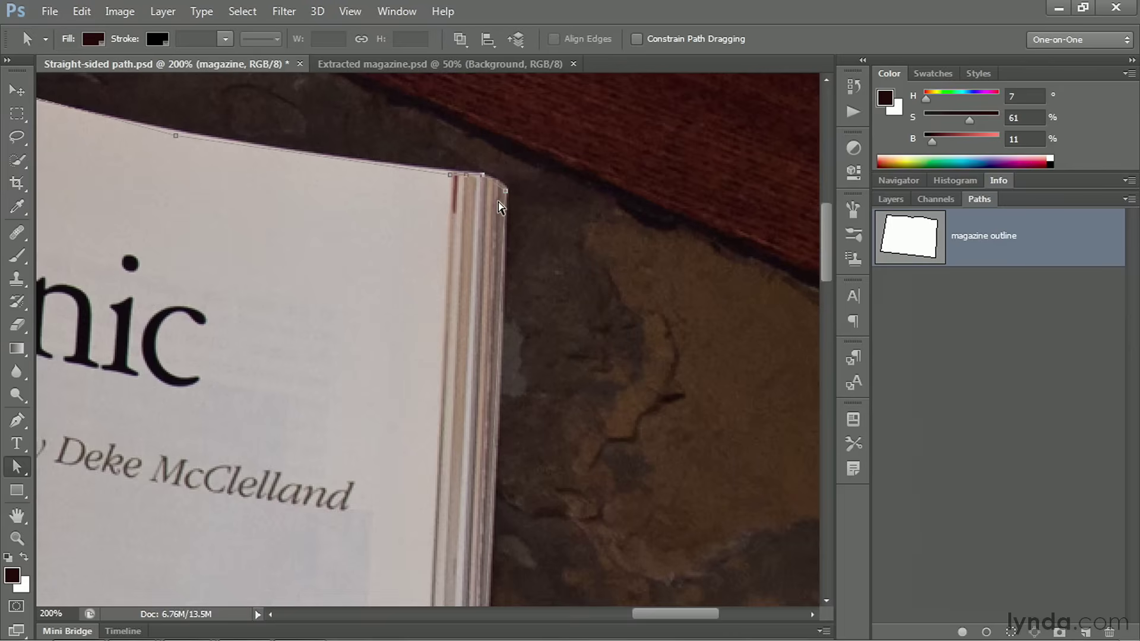
pyautogui.click(466, 174)
pyautogui.click(450, 175)
# - Curve the right page's top segment and nudge it left onto the magazine edge
pyautogui.moveTo(444, 175); pyautogui.dragTo(406, 190)
pyautogui.moveTo(190, 202); pyautogui.dragTo(512, 298)
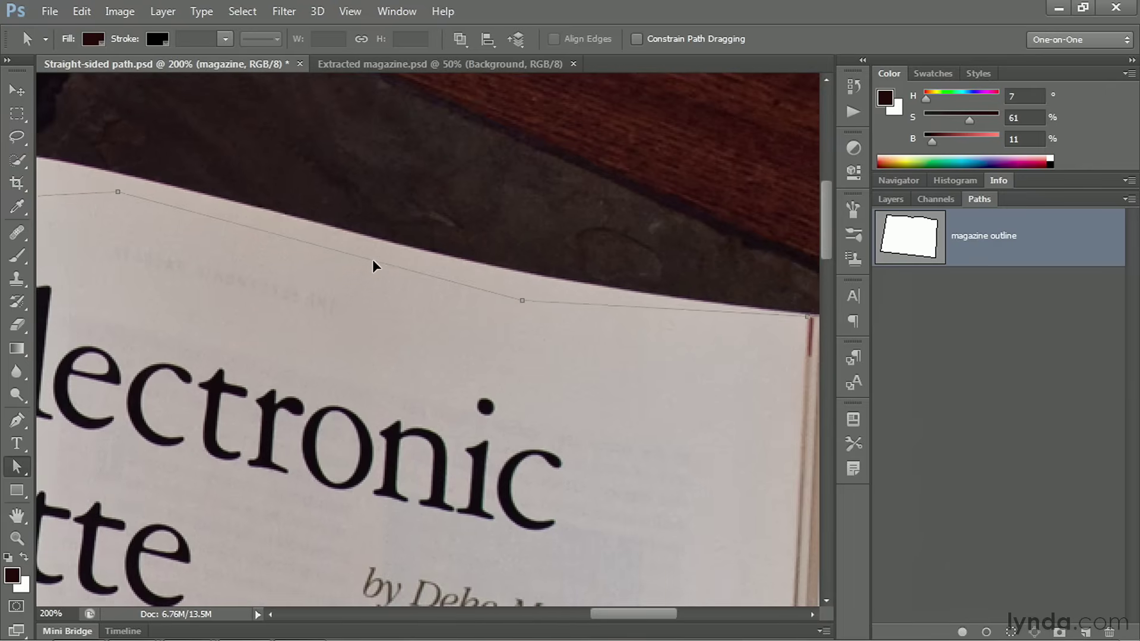
pyautogui.hotkey('shift', 'Left')
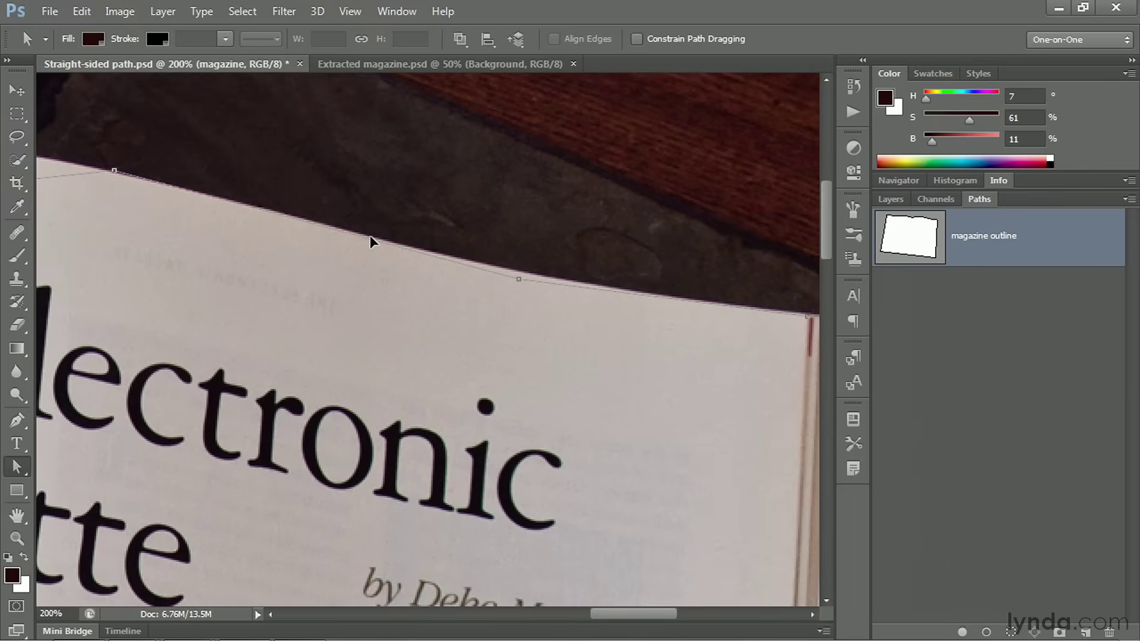
# - Marquee-select the cluster of anchors at the magazine's top-right corner
pyautogui.moveTo(644, 334); pyautogui.dragTo(446, 236)
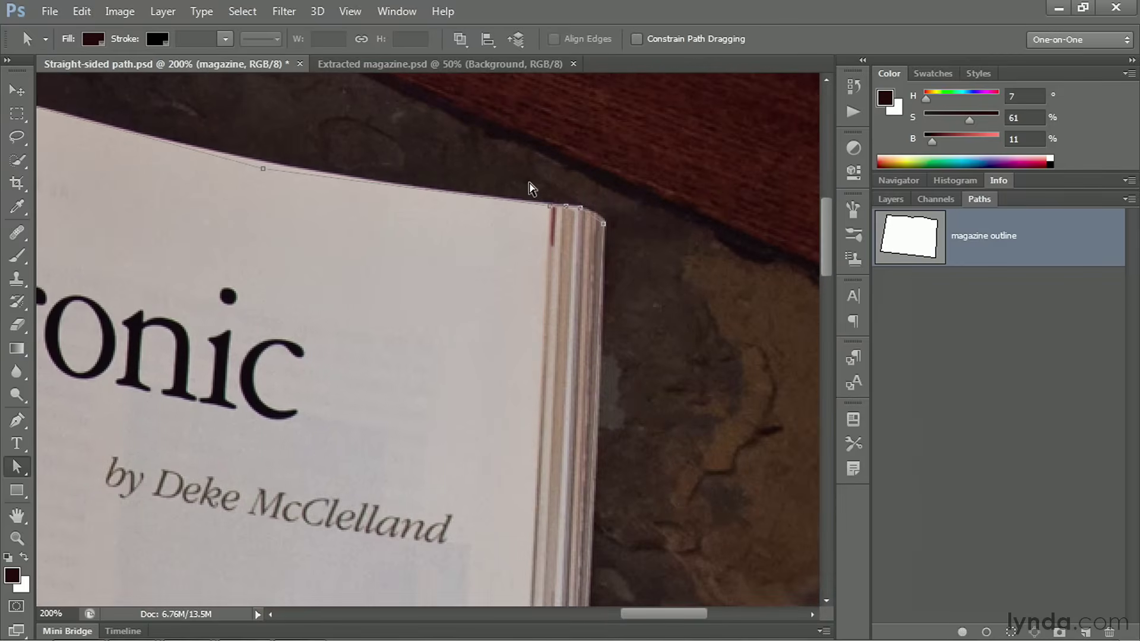
pyautogui.moveTo(528, 182); pyautogui.dragTo(630, 257)
pyautogui.moveTo(631, 256); pyautogui.dragTo(631, 256)
pyautogui.moveTo(479, 560); pyautogui.dragTo(399, 117)
# - Move the outline's bottom-left anchor onto page 144's bottom-left corner
pyautogui.moveTo(389, 476); pyautogui.dragTo(427, 207)
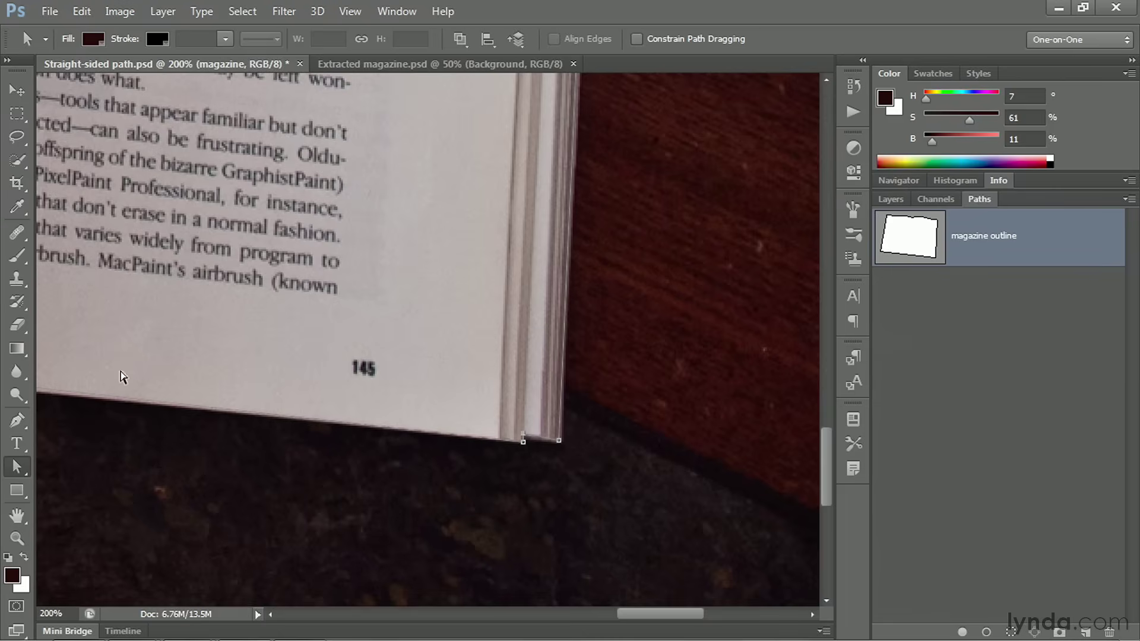
pyautogui.moveTo(144, 368); pyautogui.dragTo(492, 372)
pyautogui.moveTo(127, 333); pyautogui.dragTo(398, 346)
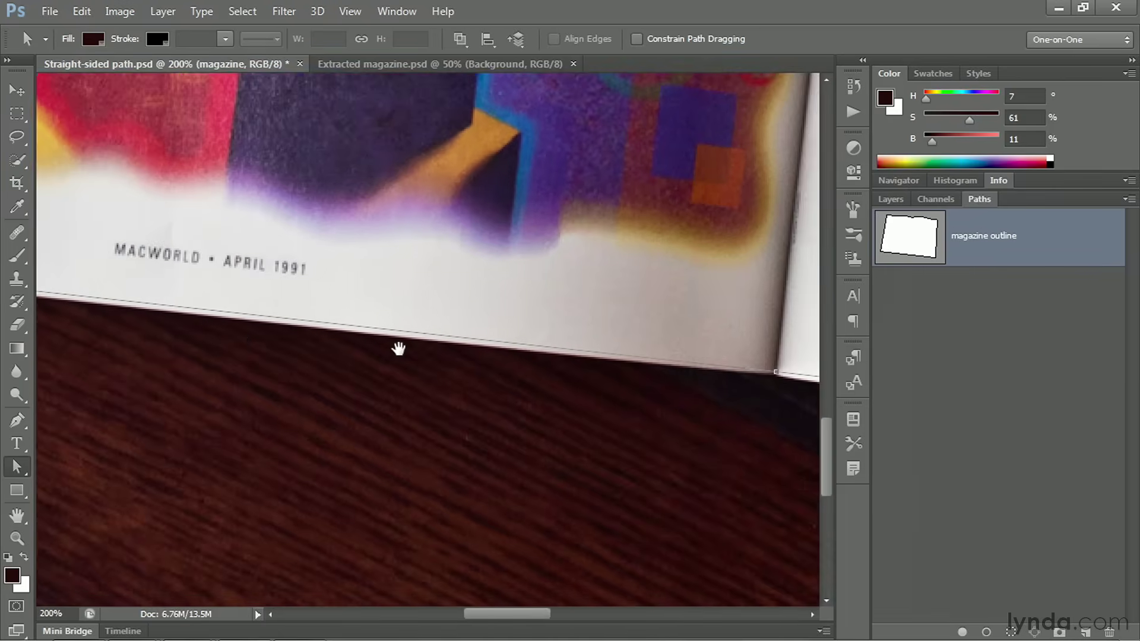
pyautogui.moveTo(286, 337); pyautogui.dragTo(391, 332)
pyautogui.moveTo(153, 280); pyautogui.dragTo(524, 326)
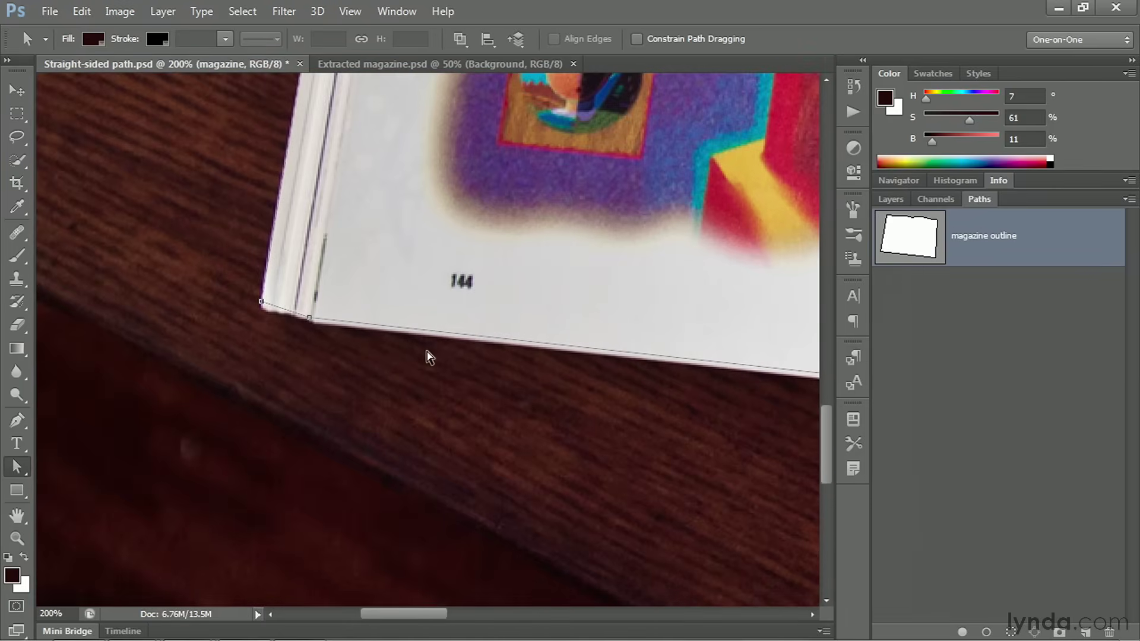
pyautogui.moveTo(309, 317); pyautogui.dragTo(262, 305)
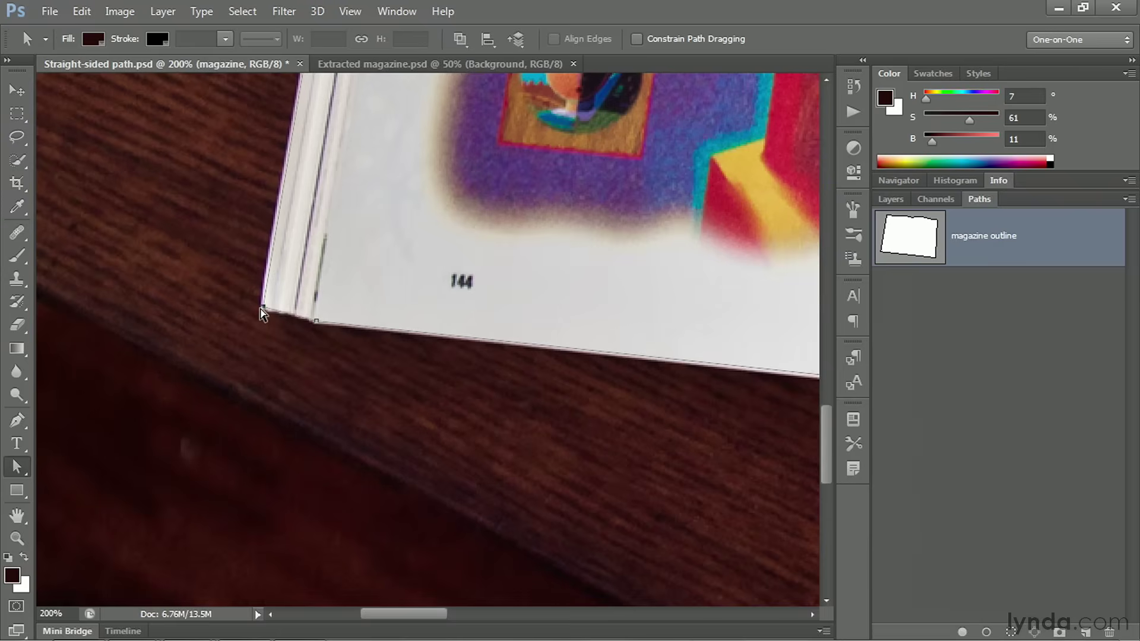
# - At 100% on the left page's top edge, select the extra anchor and delete it
pyautogui.moveTo(493, 136); pyautogui.dragTo(392, 468)
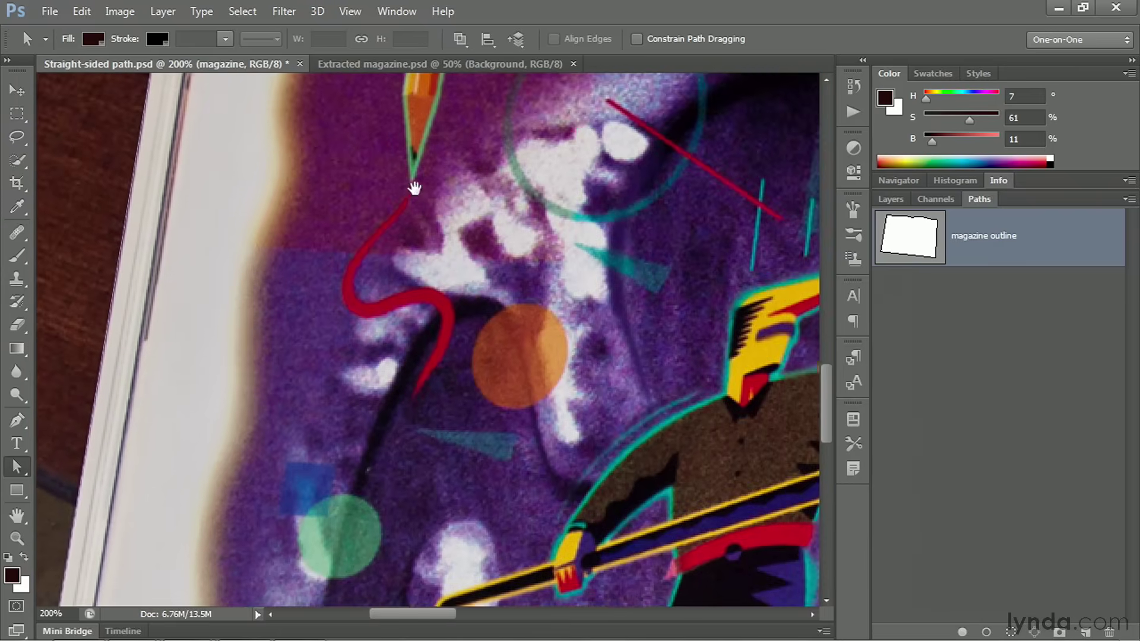
pyautogui.moveTo(414, 188); pyautogui.dragTo(349, 478)
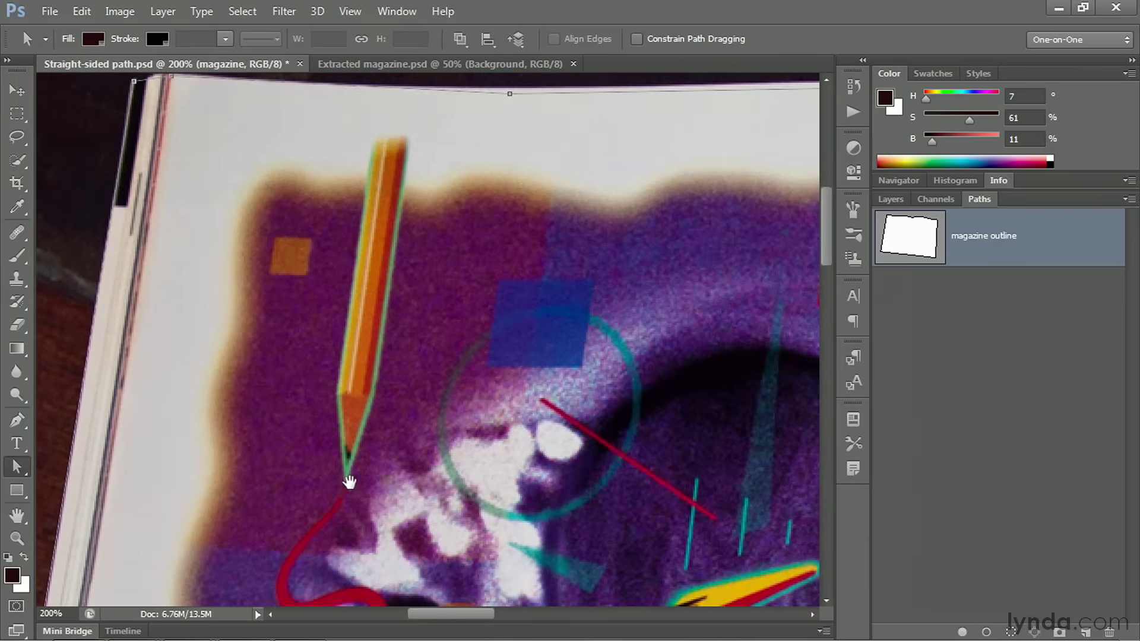
pyautogui.moveTo(522, 232); pyautogui.dragTo(211, 334)
pyautogui.hotkey('ctrl', '-')
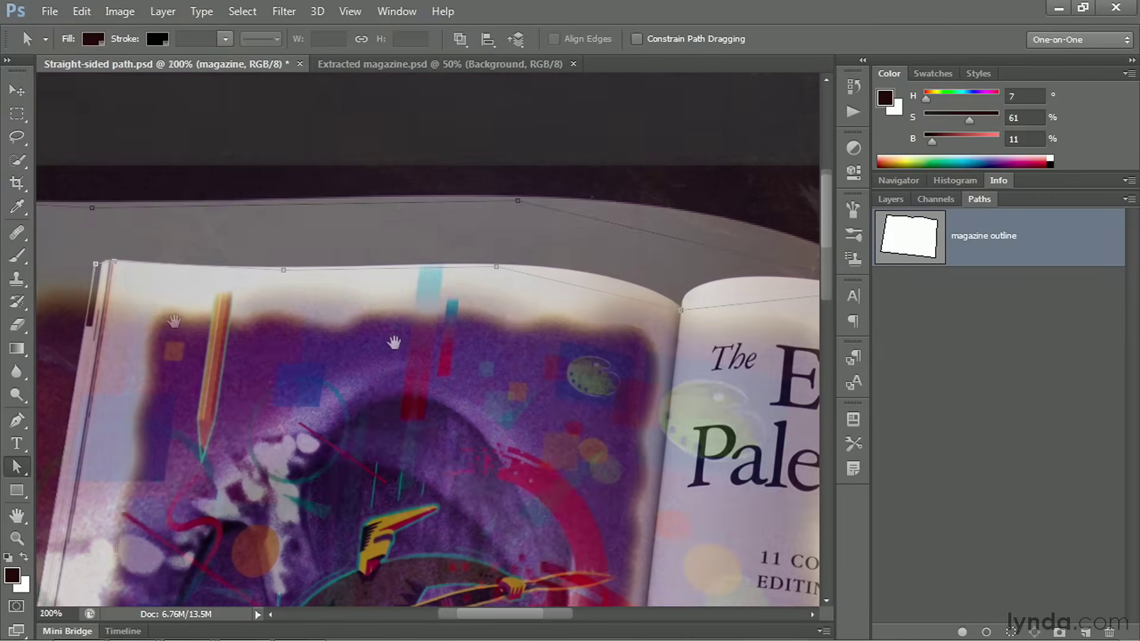
pyautogui.moveTo(374, 369); pyautogui.dragTo(376, 214)
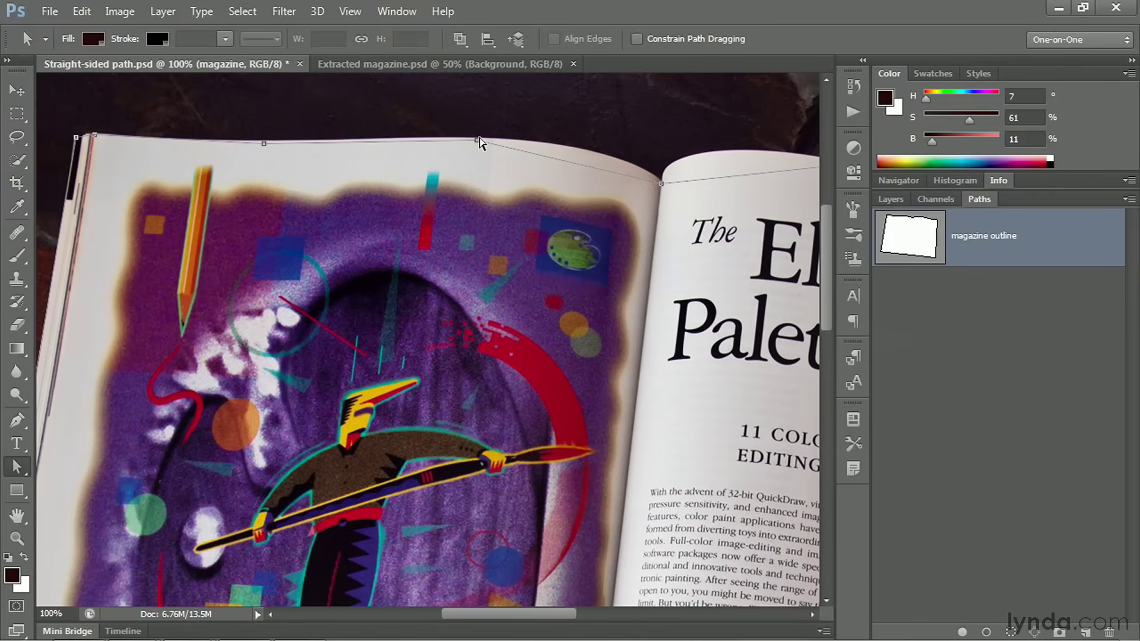
pyautogui.moveTo(498, 153); pyautogui.dragTo(461, 131)
pyautogui.press('BackSpace')
# - Undo the anchor deletion and bring up the Pen tool's variants
pyautogui.hotkey('ctrl', 'z')
pyautogui.click(25, 422)
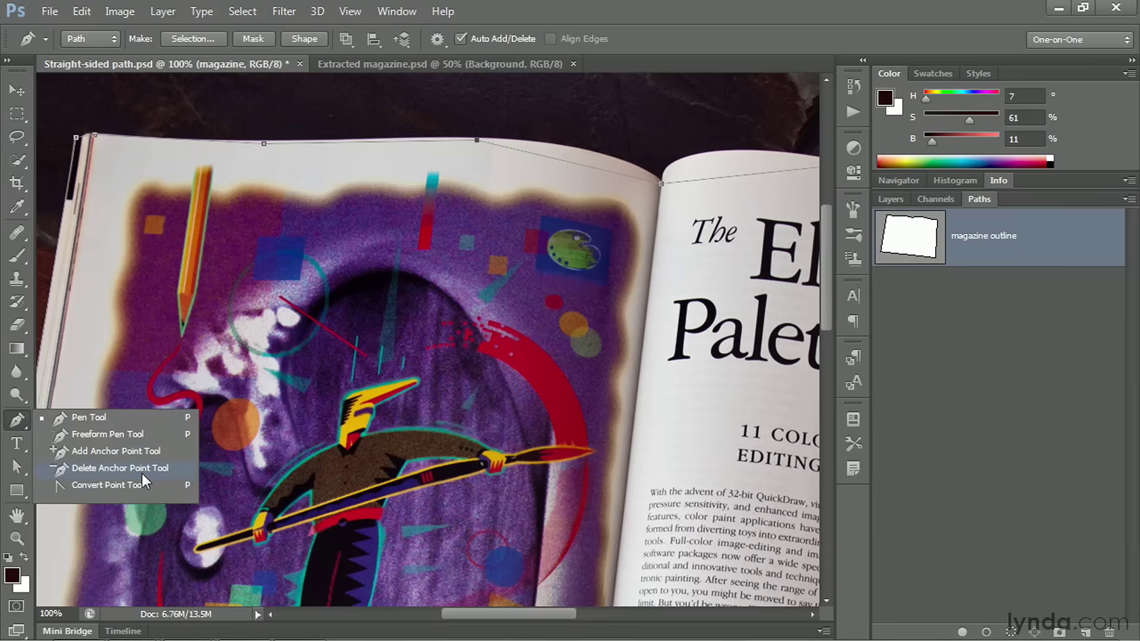
# - With the standard Pen, replace the two extra top-edge anchors with two new ones, nudged up
pyautogui.click(153, 420)
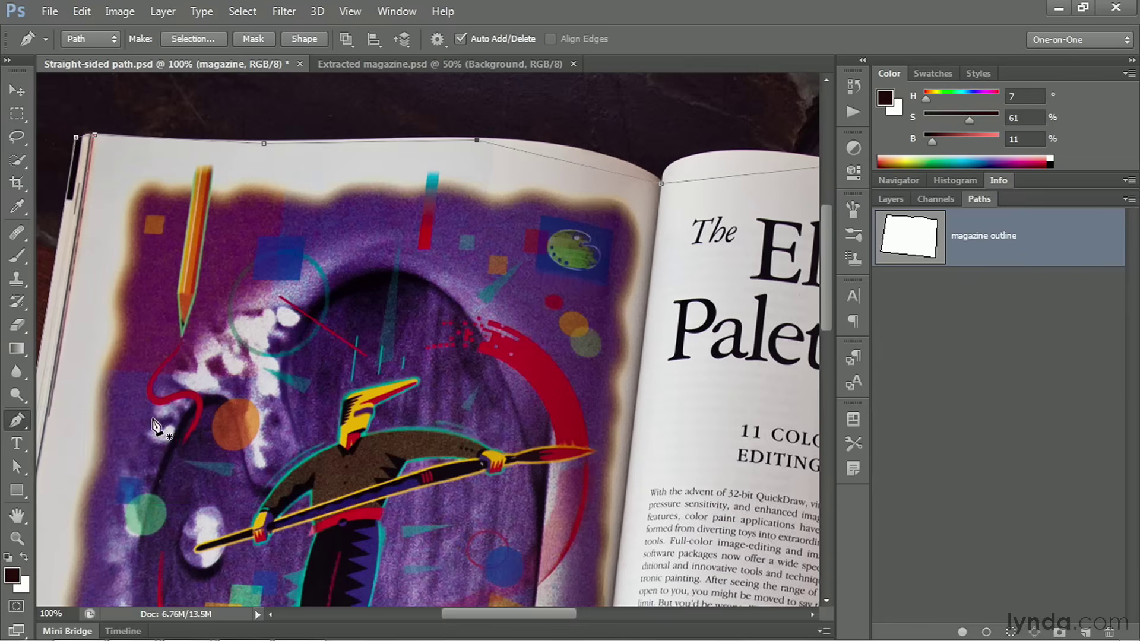
pyautogui.click(477, 142)
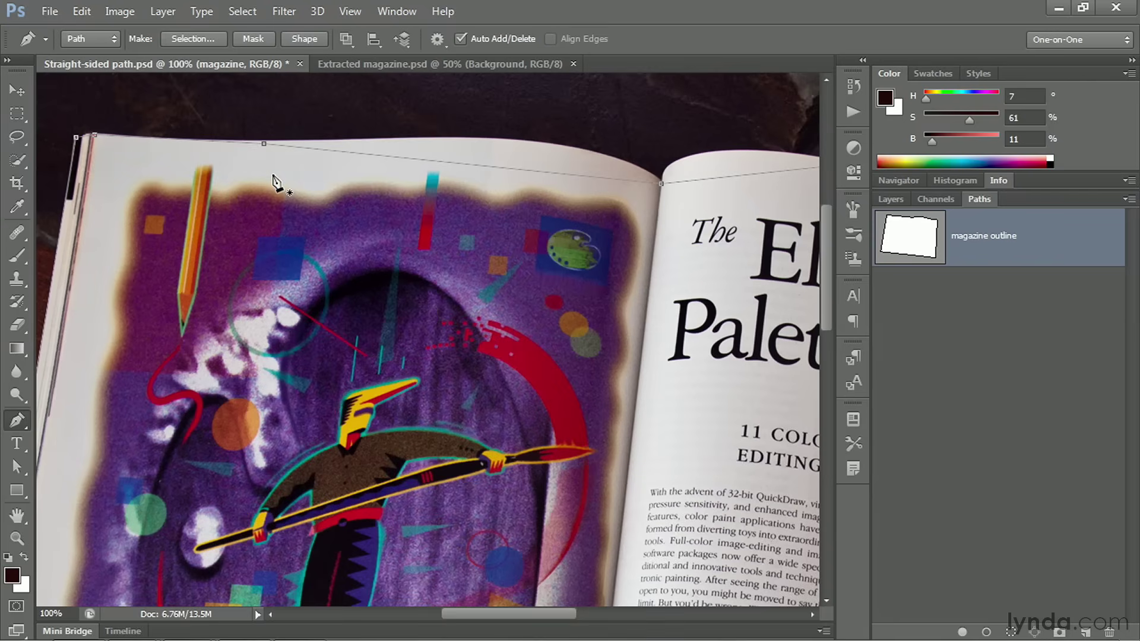
pyautogui.click(263, 143)
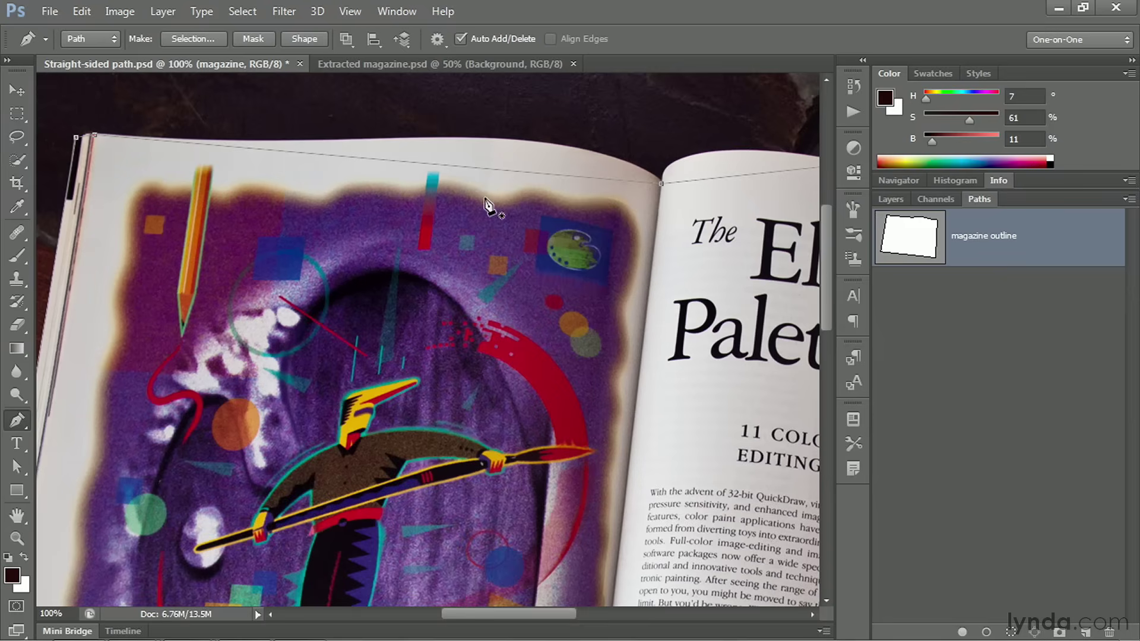
pyautogui.click(495, 170)
pyautogui.click(228, 146)
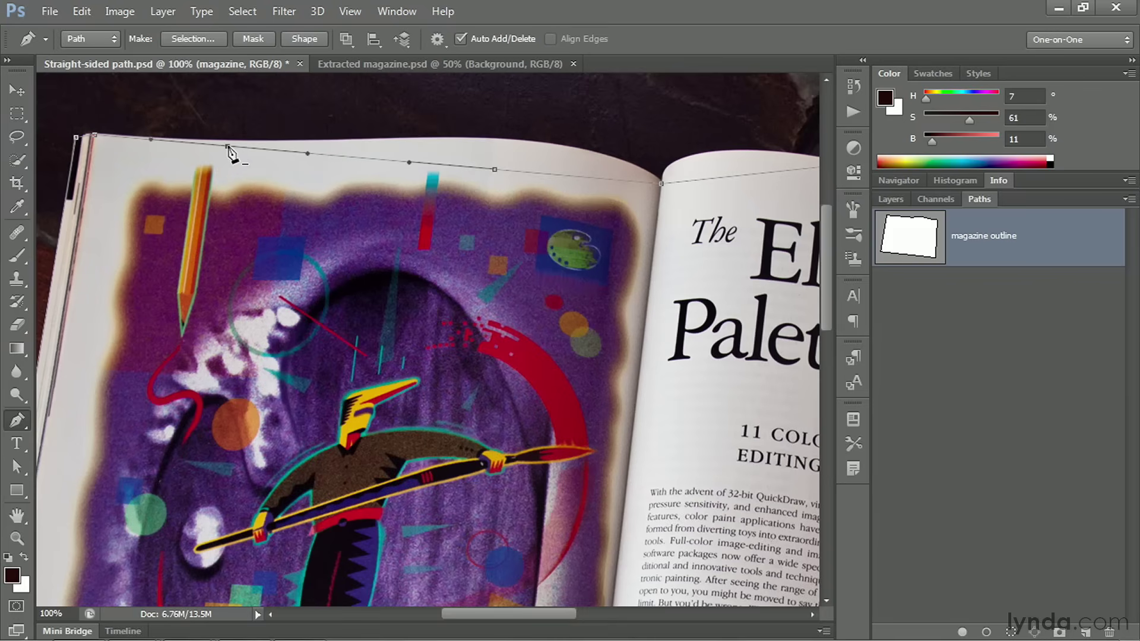
pyautogui.press('Up')
pyautogui.press('Up')
pyautogui.press('Up')
pyautogui.press('Up')
pyautogui.press('Up')
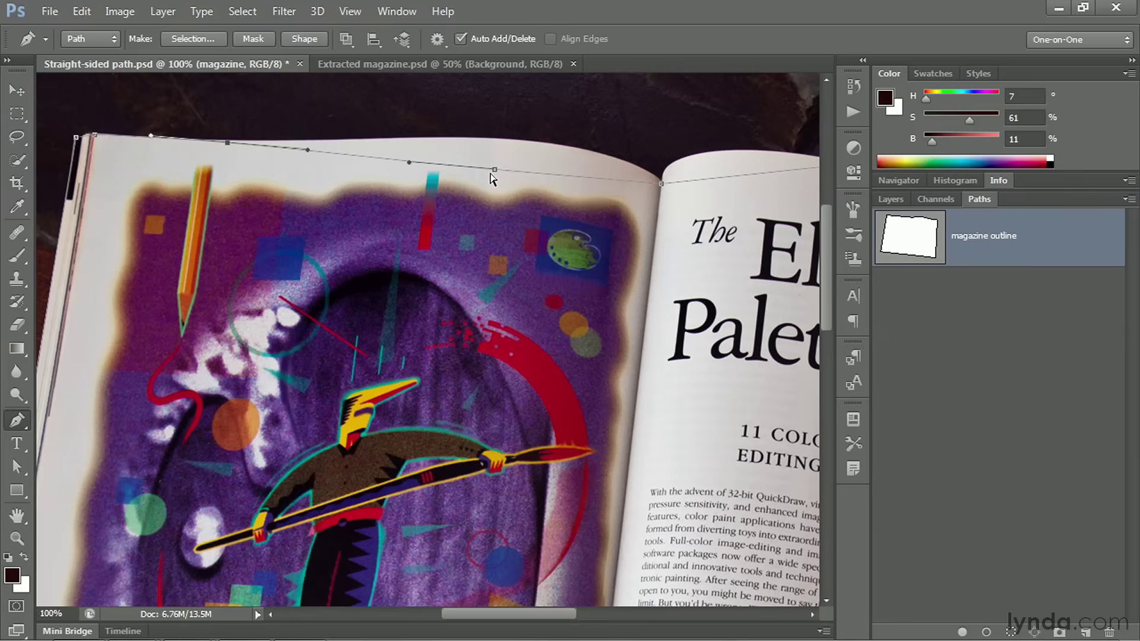
# - Bend the left top-edge anchor up, then swap the right page's two top anchors for curved ones
pyautogui.moveTo(495, 170); pyautogui.dragTo(498, 140)
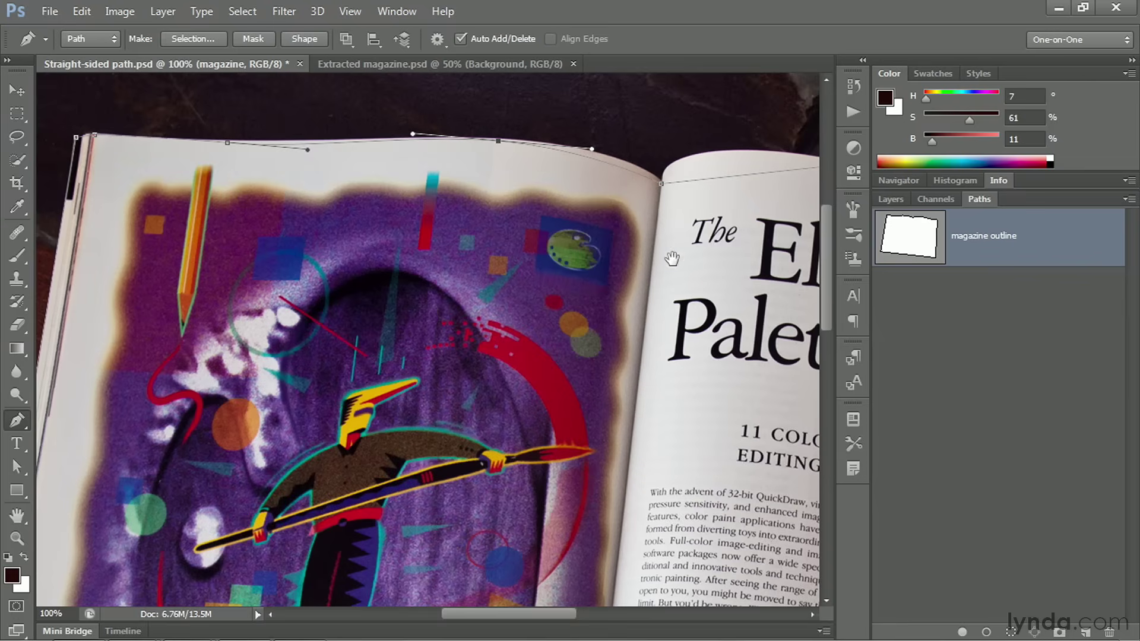
pyautogui.moveTo(707, 235); pyautogui.dragTo(217, 250)
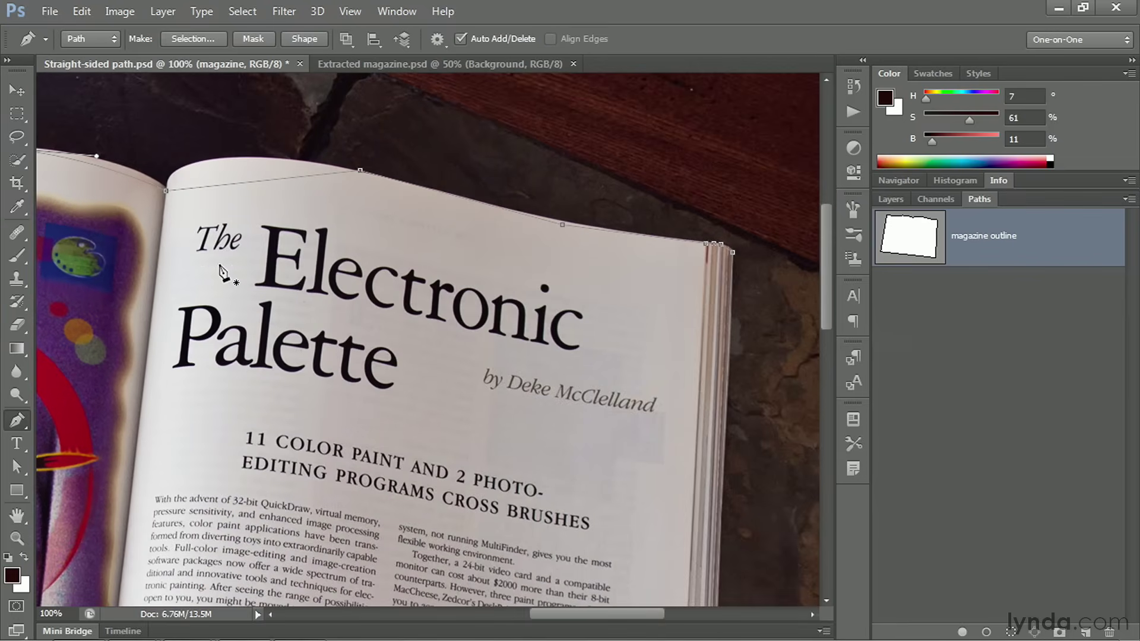
pyautogui.click(360, 171)
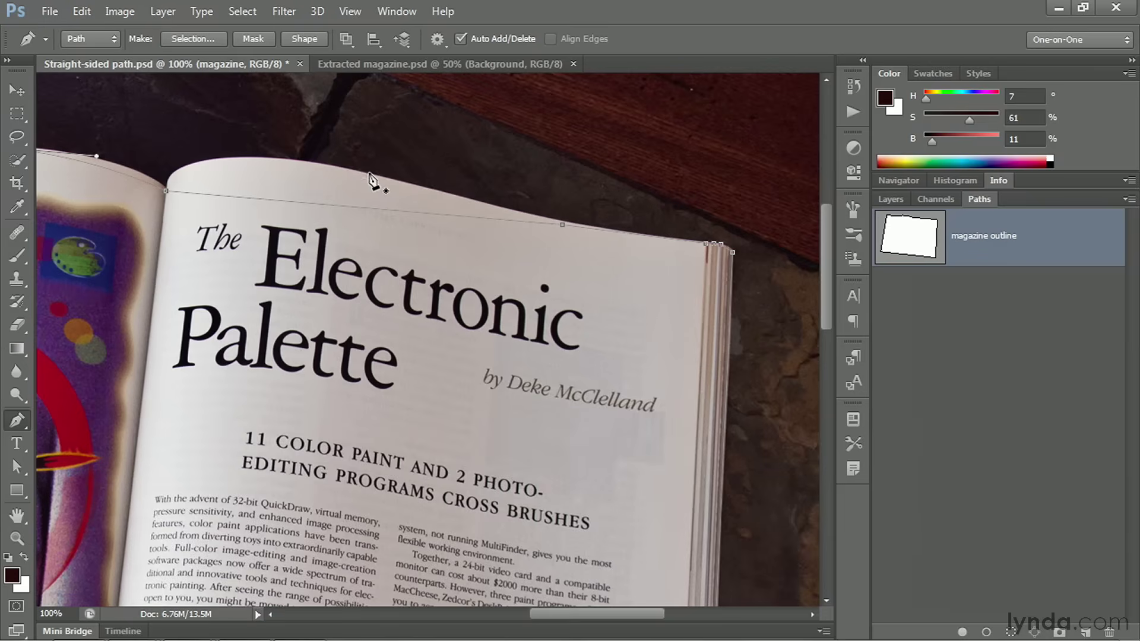
pyautogui.click(562, 225)
pyautogui.click(312, 205)
pyautogui.click(519, 226)
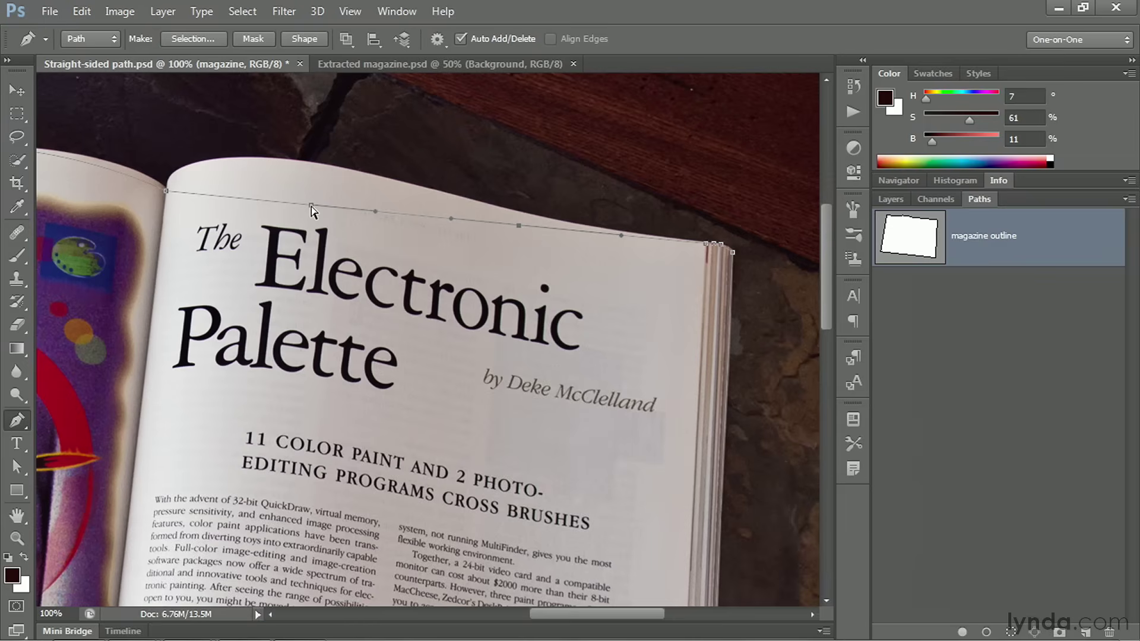
pyautogui.moveTo(312, 207); pyautogui.dragTo(292, 161)
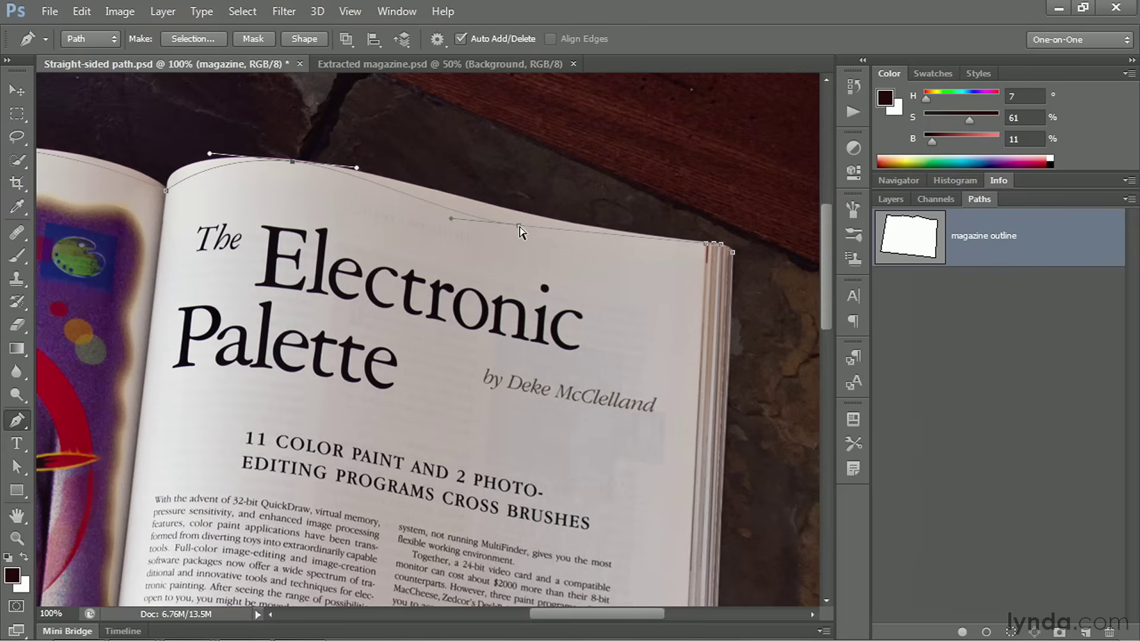
pyautogui.moveTo(519, 227); pyautogui.dragTo(529, 215)
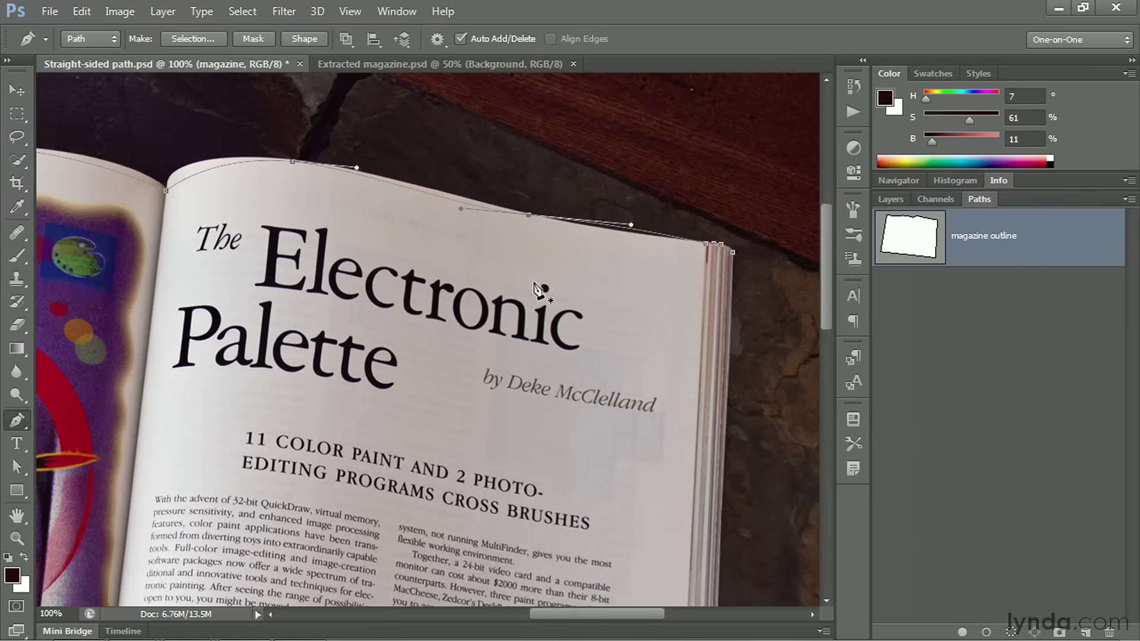
# - Add two anchors along the right page's bottom edge and nudge them down
pyautogui.scroll(-10, 575, 540)
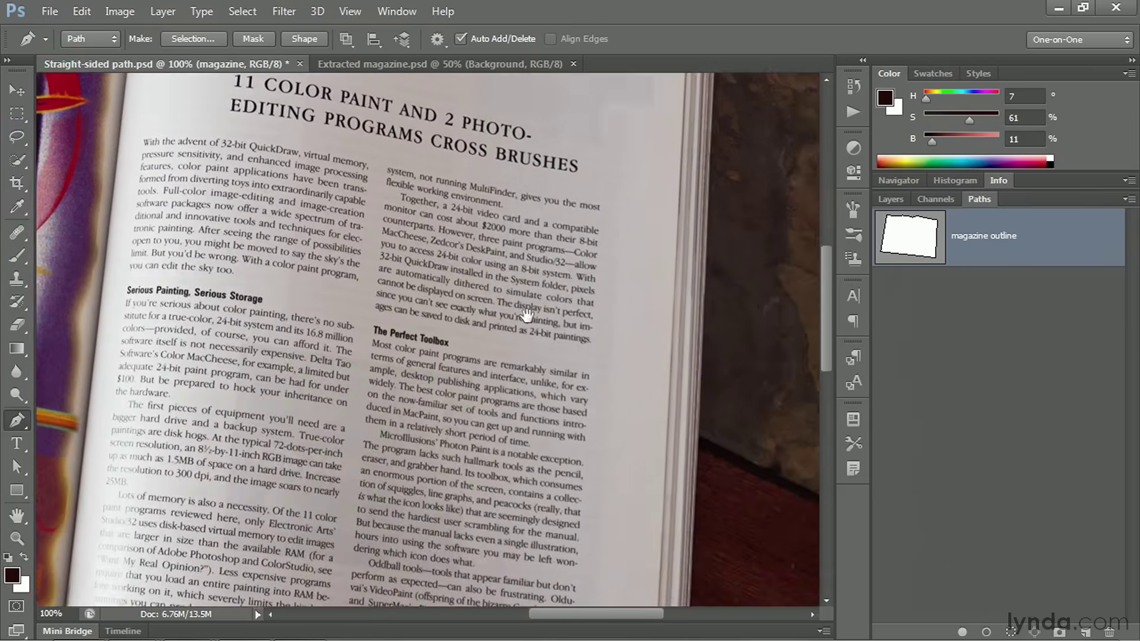
pyautogui.moveTo(293, 462); pyautogui.dragTo(422, 356)
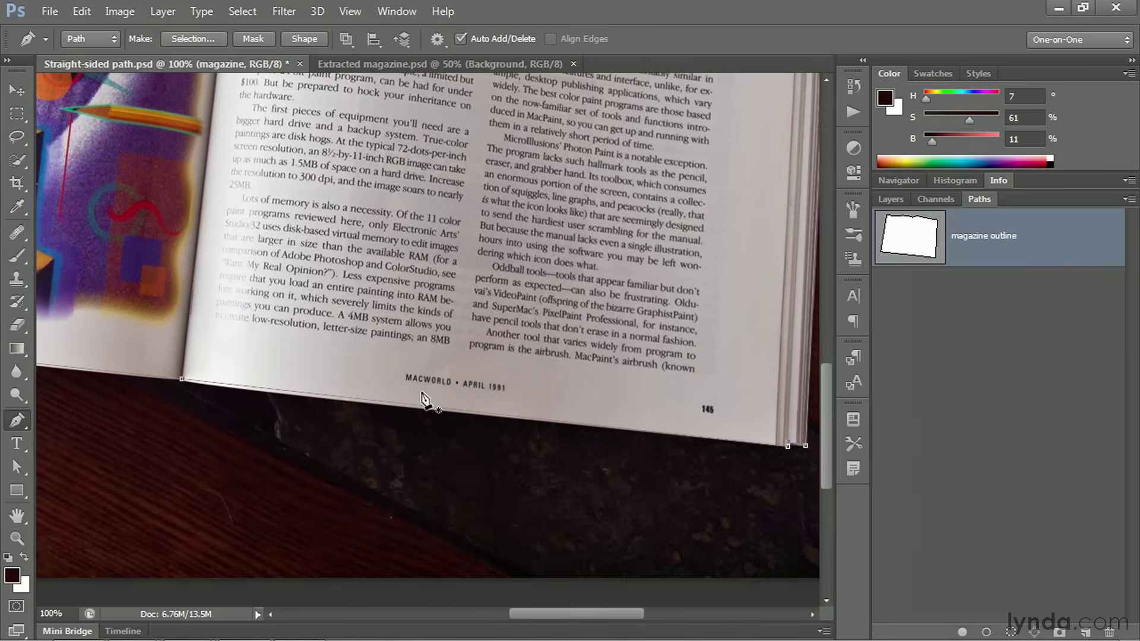
pyautogui.click(635, 429)
pyautogui.click(340, 396)
pyautogui.press('Down')
pyautogui.press('Down')
pyautogui.press('Down')
pyautogui.press('Down')
pyautogui.press('Down')
pyautogui.press('Down')
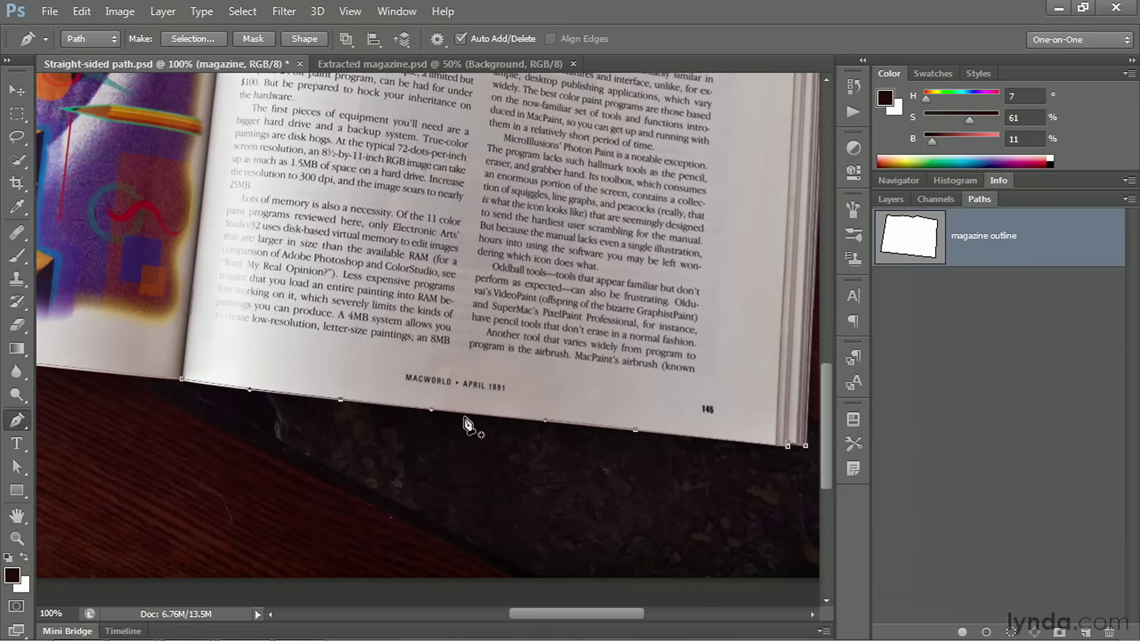
# - Add two anchors along the left page's bottom edge, then fit the whole spread in view
pyautogui.moveTo(174, 371); pyautogui.dragTo(706, 438)
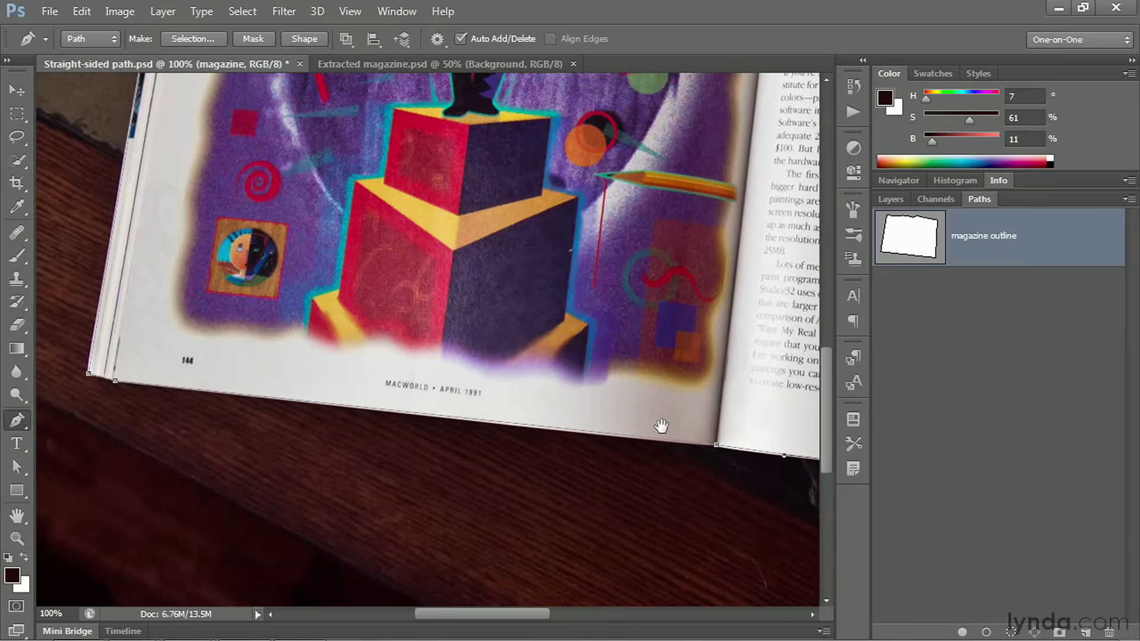
pyautogui.click(598, 436)
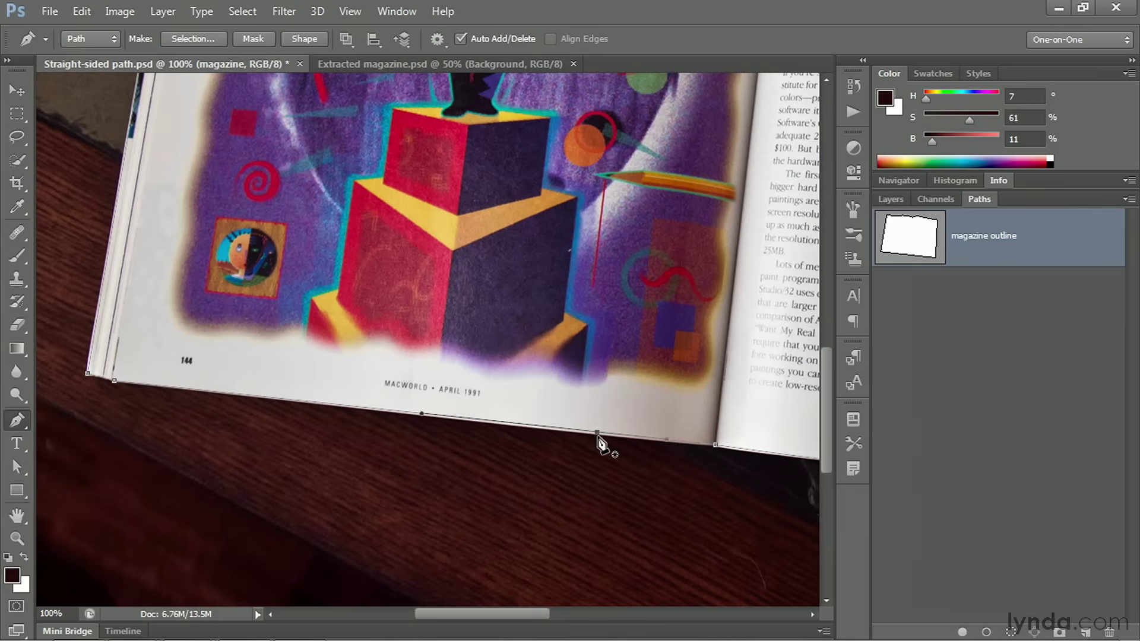
pyautogui.click(279, 399)
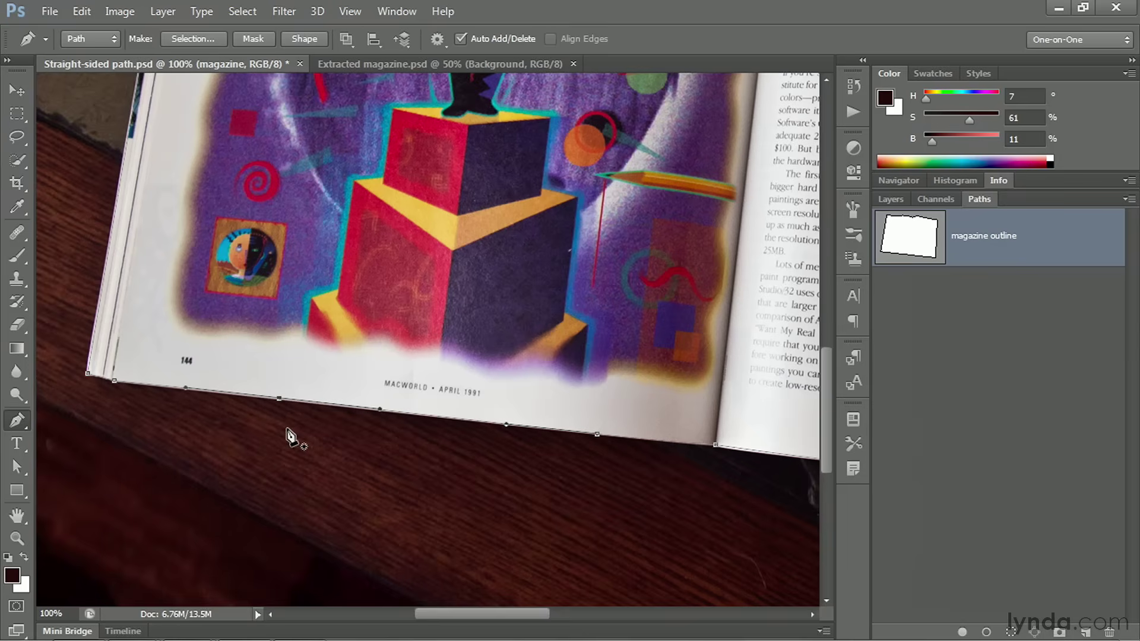
pyautogui.hotkey('ctrl', '0')
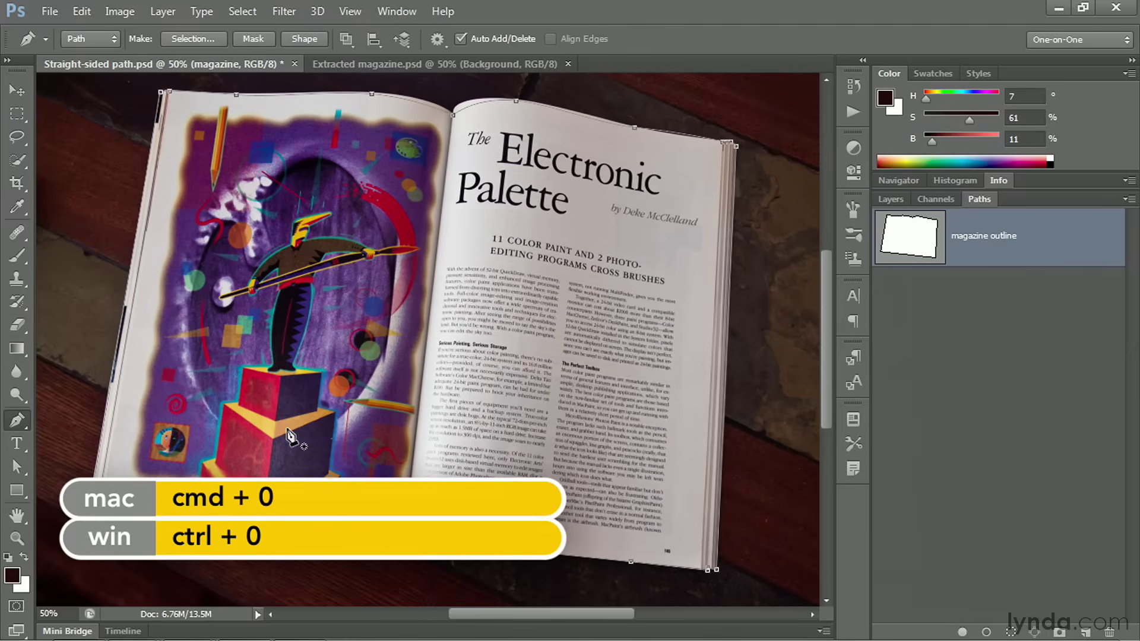